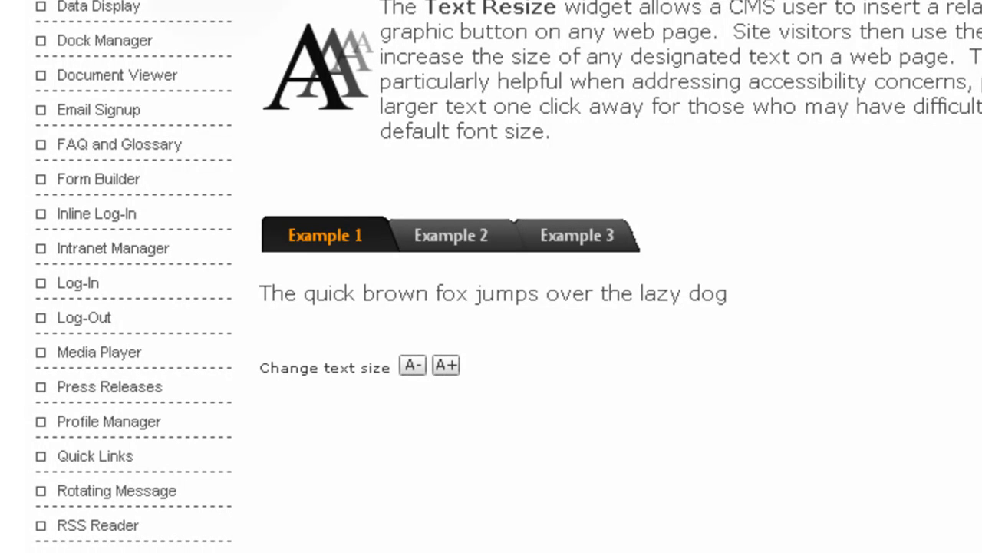
Step: Examine the sample sentence and the "Change text size" caption in Example 1 of the Text Resize demo
{"action": "left_click_drag", "start_coordinate": [291, 299], "coordinate": [546, 295]}
{"action": "left_click", "coordinate": [718, 309]}
{"action": "left_click_drag", "start_coordinate": [273, 367], "coordinate": [381, 368]}
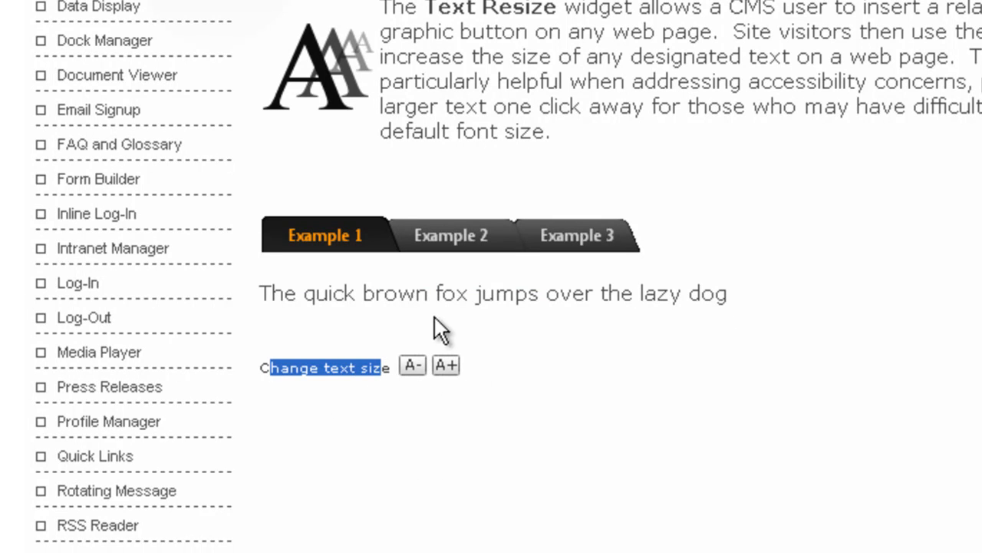
{"action": "left_click", "coordinate": [325, 309]}
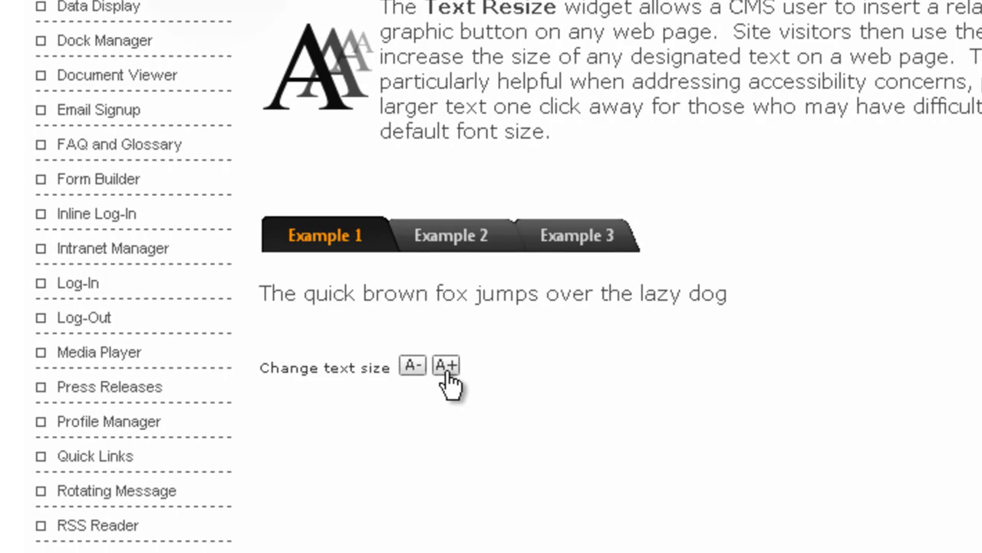
Step: Show Example 2 and examine its "Resize the text" caption and the full list of pixel sizes
{"action": "left_click", "coordinate": [481, 240]}
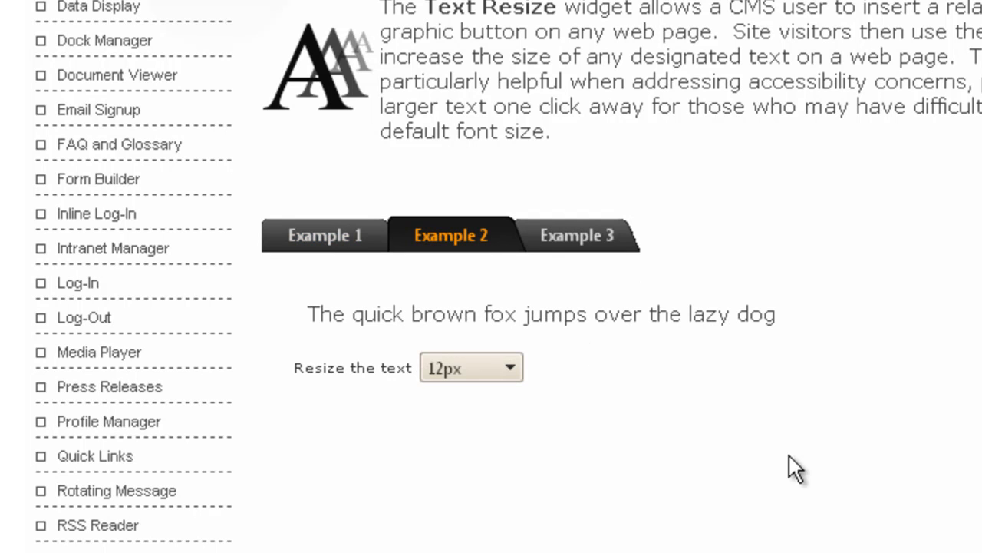
{"action": "left_click_drag", "start_coordinate": [307, 368], "coordinate": [350, 368]}
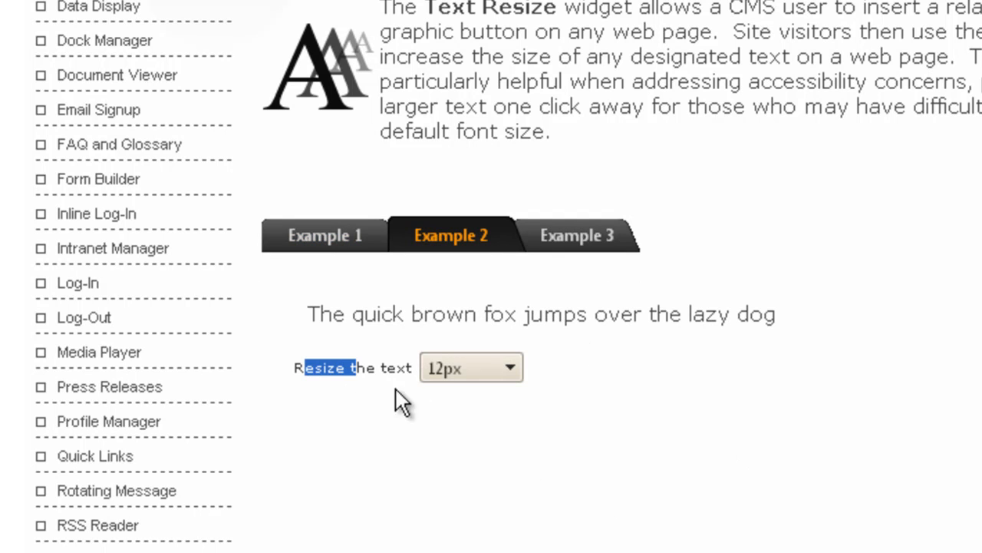
{"action": "left_click", "coordinate": [509, 368]}
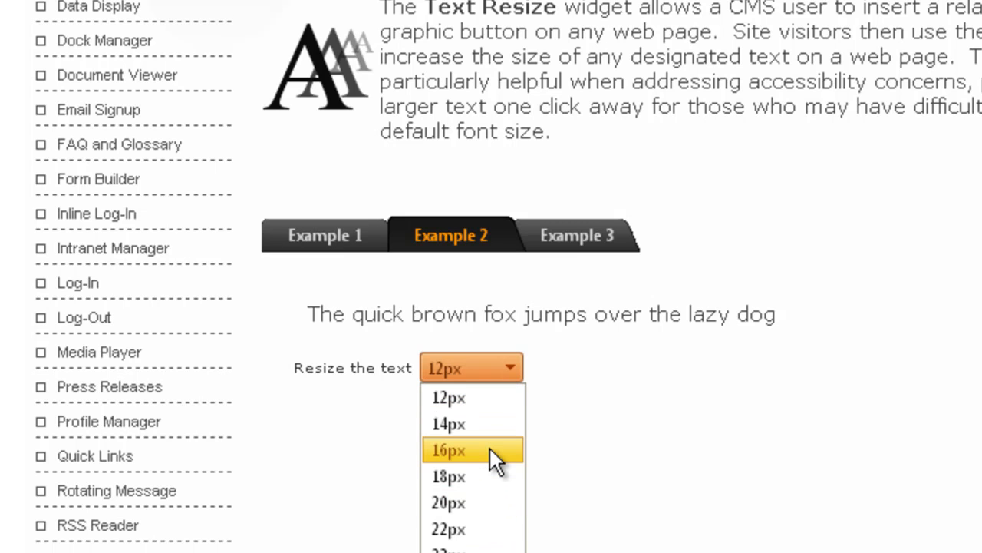
{"action": "scroll", "coordinate": [671, 429], "scroll_direction": "down", "scroll_amount": 3}
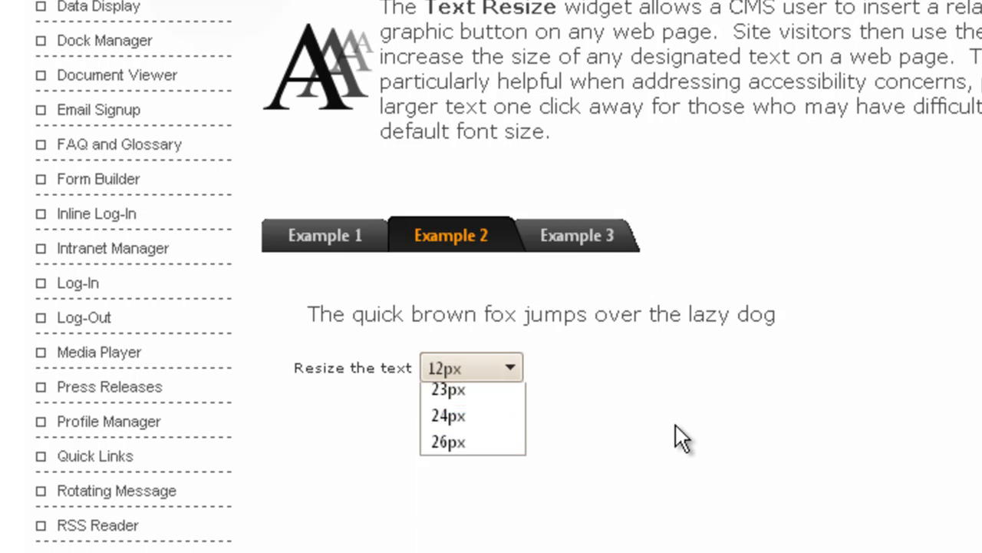
{"action": "left_click", "coordinate": [671, 430]}
Step: Show Example 3 and enlarge its sample sentence with the text slider, moving the handle to about the middle
{"action": "left_click", "coordinate": [607, 238]}
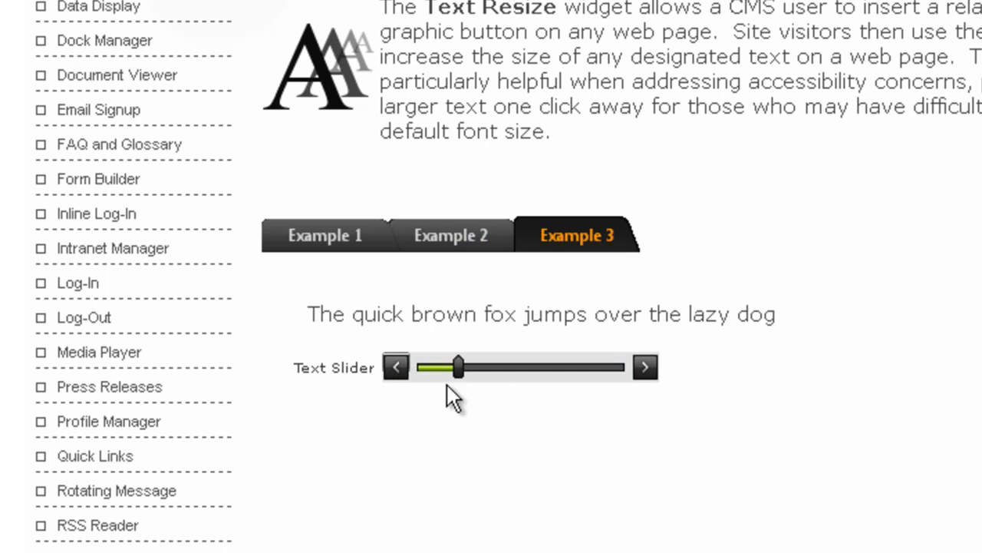
{"action": "left_click_drag", "start_coordinate": [460, 367], "coordinate": [527, 379]}
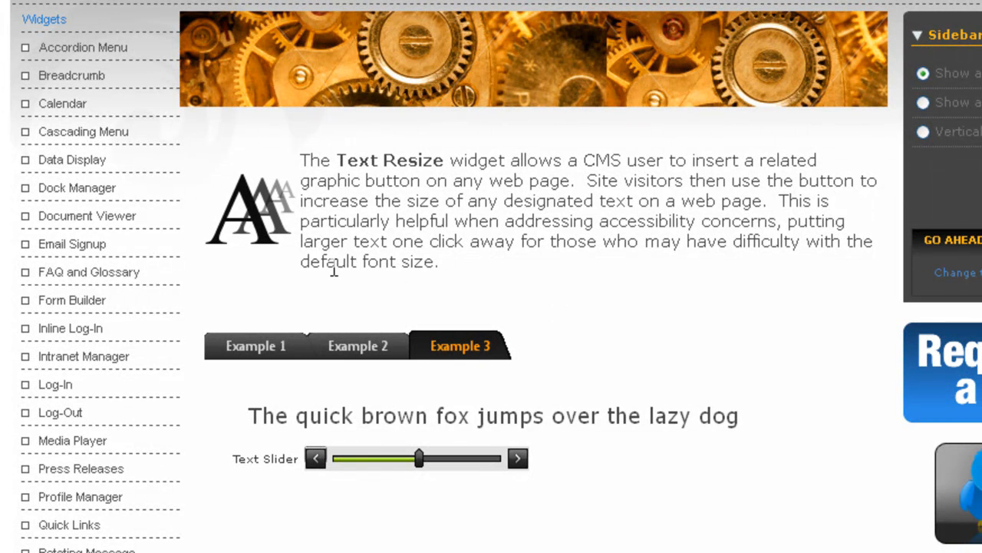
{"action": "mouse_move", "coordinate": [419, 465]}
{"action": "left_mouse_down"}
{"action": "mouse_move", "coordinate": [463, 469]}
{"action": "mouse_move", "coordinate": [420, 468]}
{"action": "left_mouse_up"}
{"action": "left_click_drag", "start_coordinate": [308, 417], "coordinate": [533, 417]}
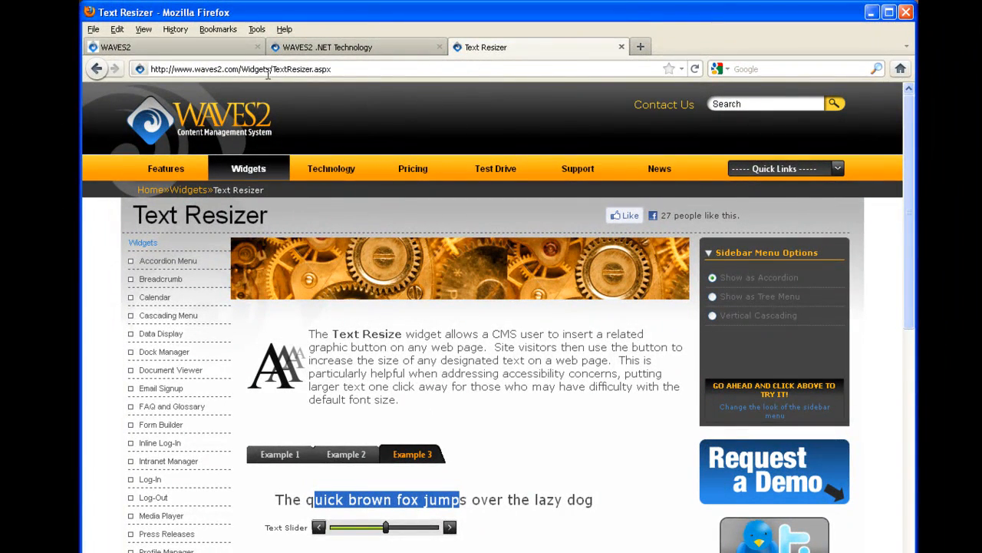
Step: Switch to the WAVES2 CMS, edit the Technology page's content and add empty space above the Concept heading
{"action": "left_click", "coordinate": [198, 46]}
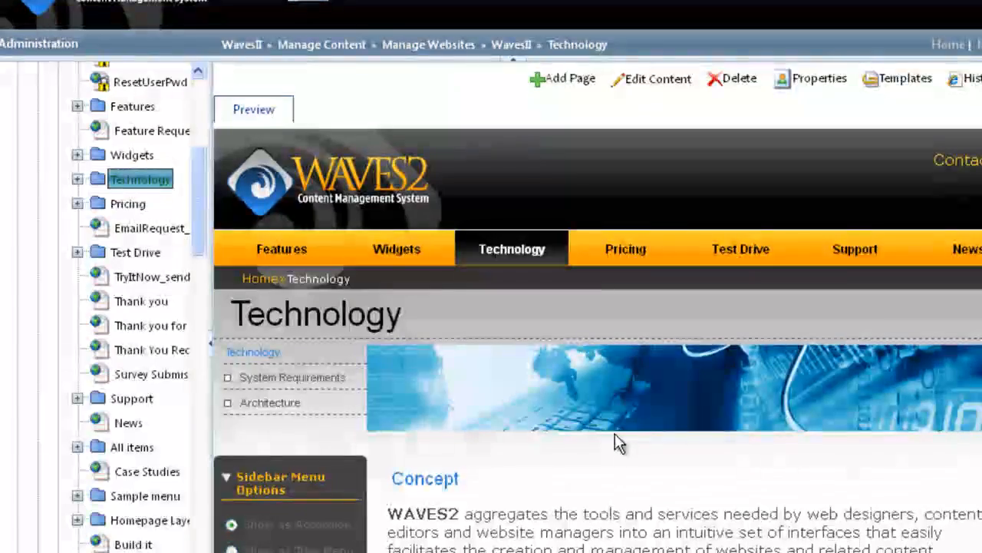
{"action": "left_click", "coordinate": [672, 83]}
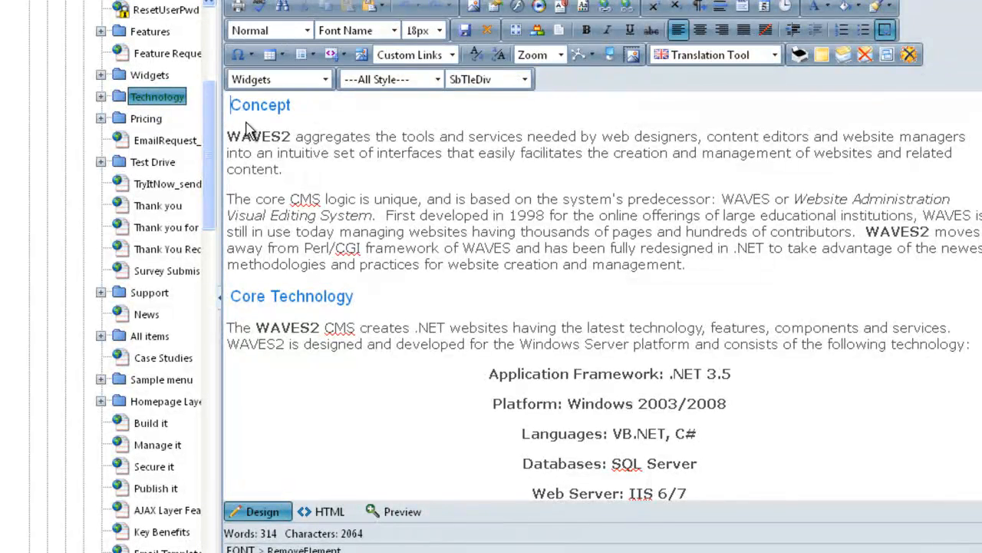
{"action": "key", "text": "Return"}
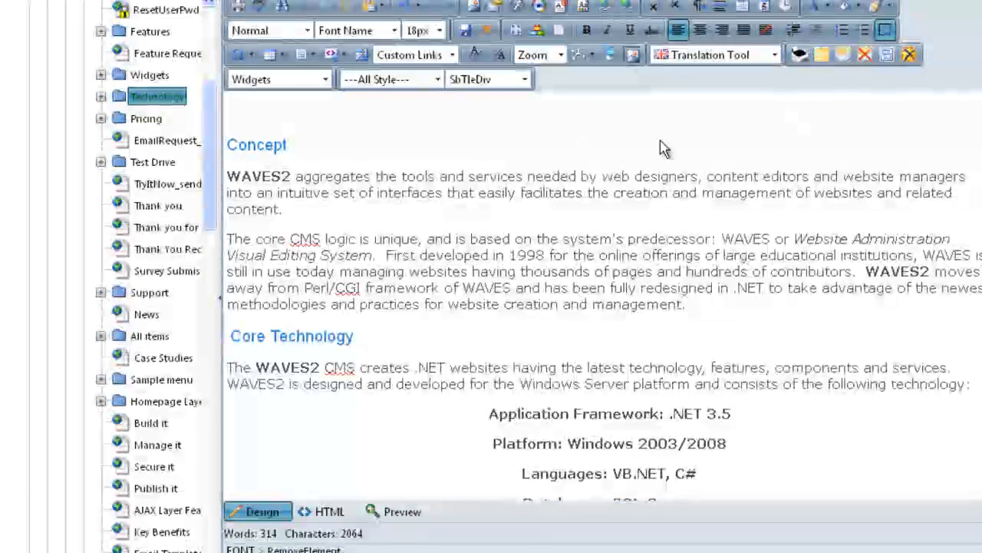
Step: Insert the Text Resizer widget in the empty space above the Concept heading
{"action": "left_click", "coordinate": [327, 79]}
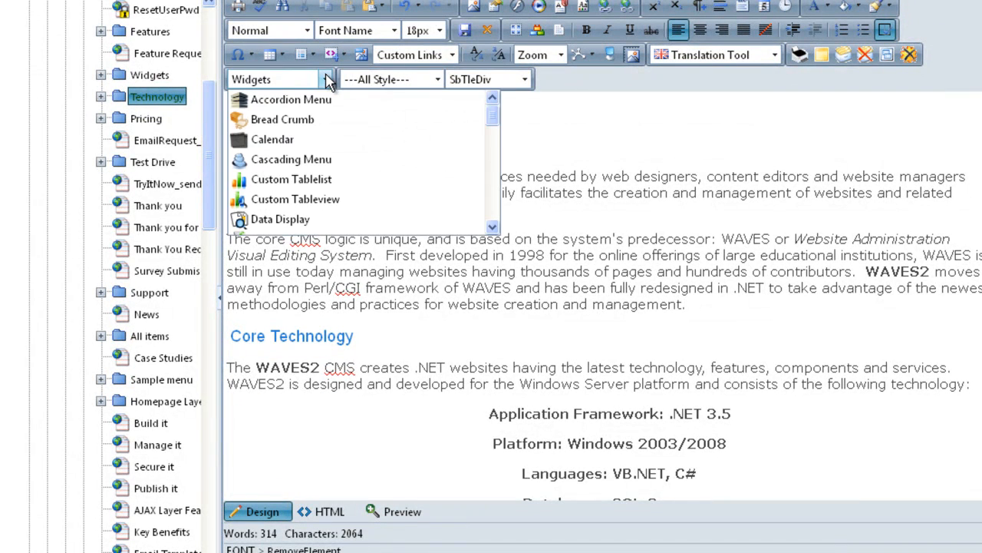
{"action": "left_click_drag", "start_coordinate": [494, 111], "coordinate": [490, 143]}
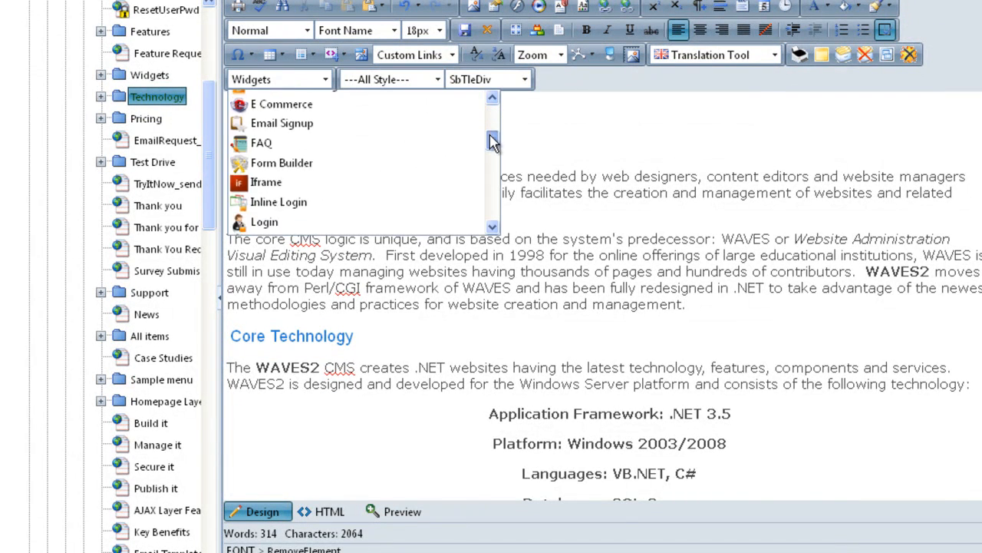
{"action": "left_click_drag", "start_coordinate": [713, 283], "coordinate": [704, 388]}
{"action": "left_click", "coordinate": [306, 412]}
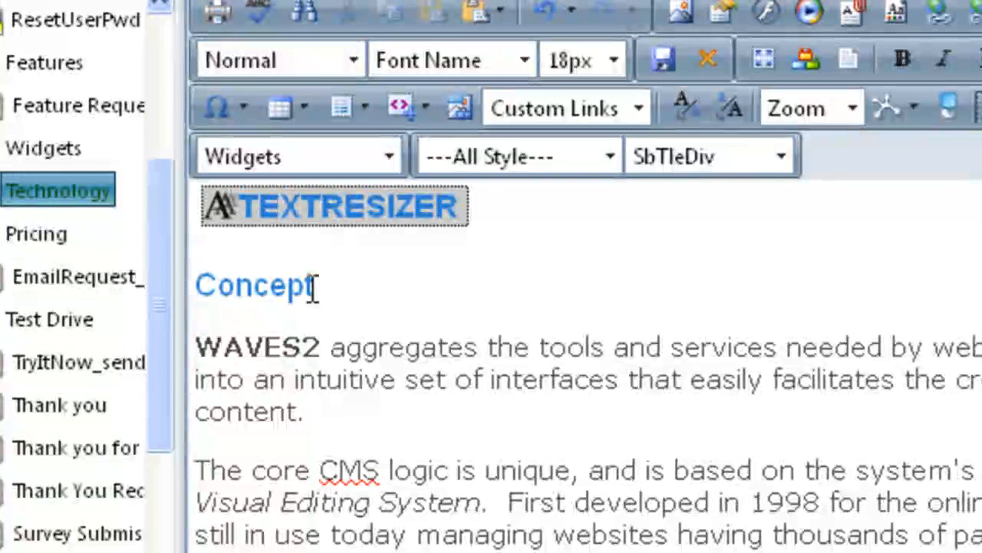
Step: Open the properties of the inserted TEXTRESIZER widget, agreeing to save the widget
{"action": "double_click", "coordinate": [303, 203]}
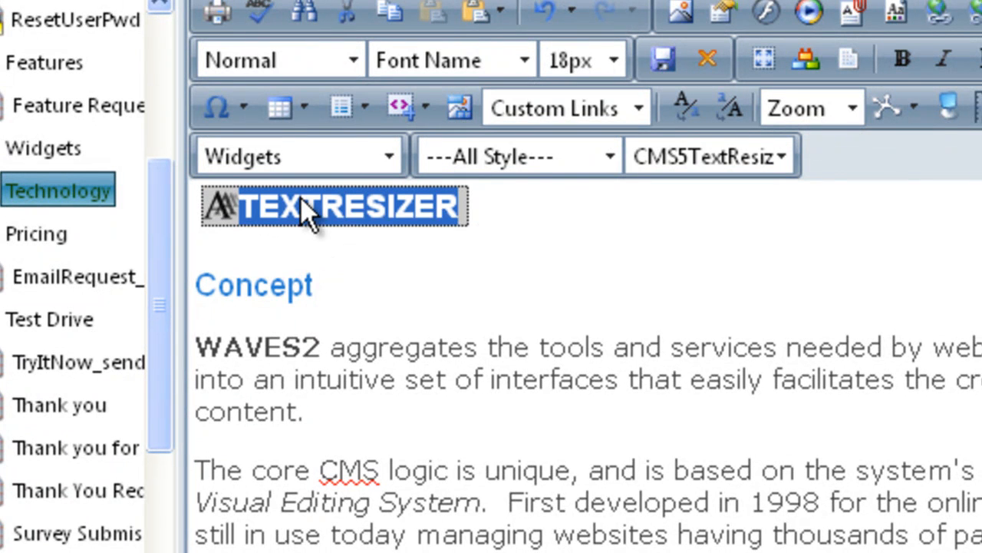
{"action": "right_click", "coordinate": [307, 211]}
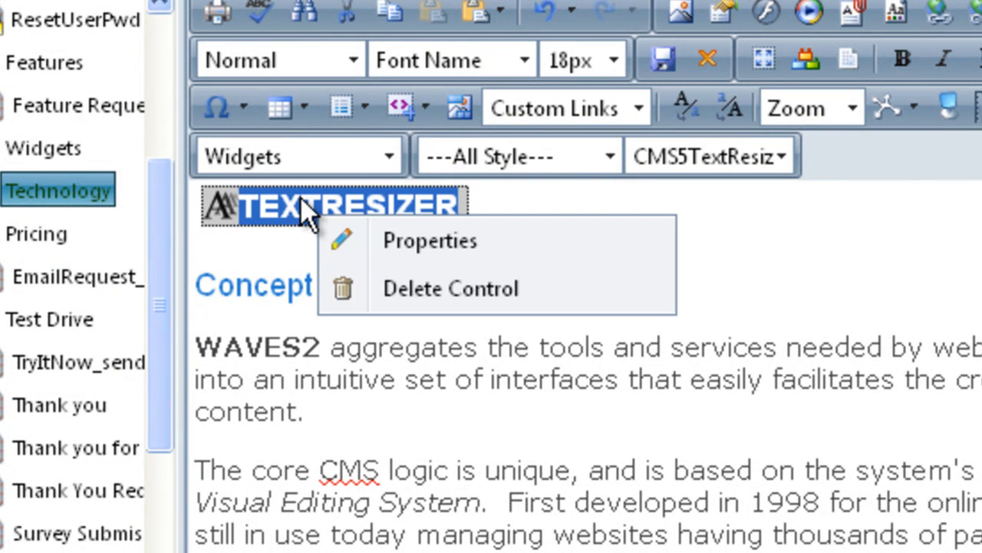
{"action": "left_click", "coordinate": [422, 236]}
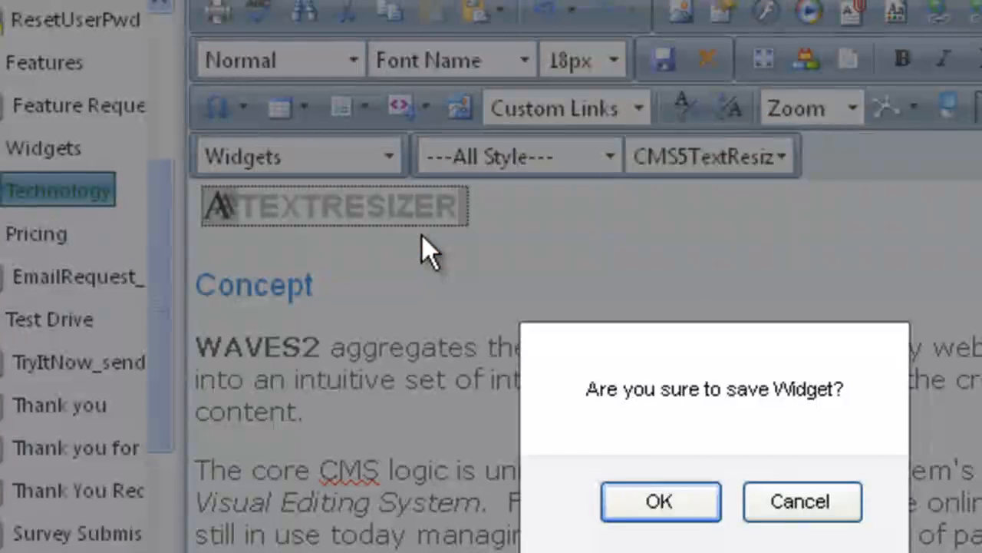
{"action": "left_click", "coordinate": [643, 496]}
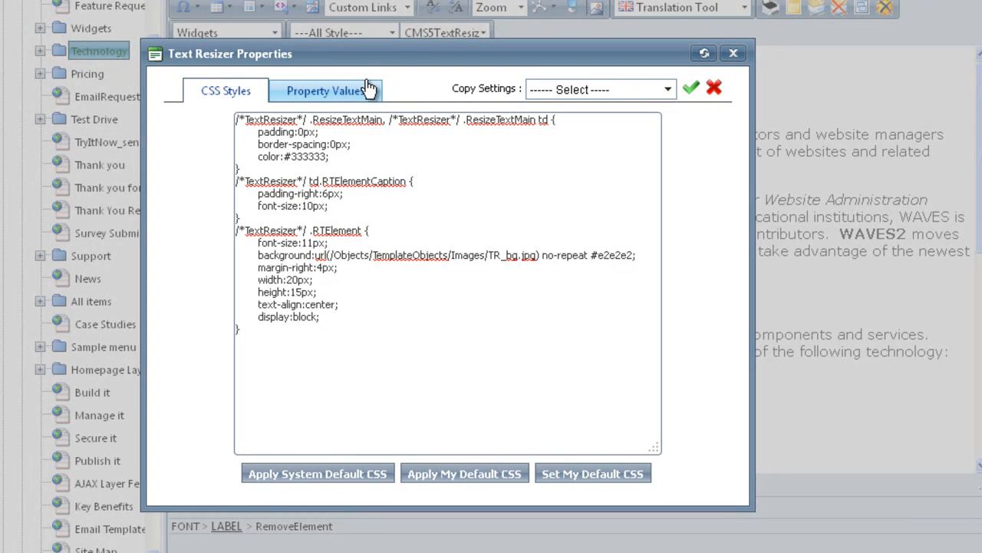
Step: Show the Text Resizer's property values and examine the available themes without choosing one
{"action": "left_click", "coordinate": [358, 93]}
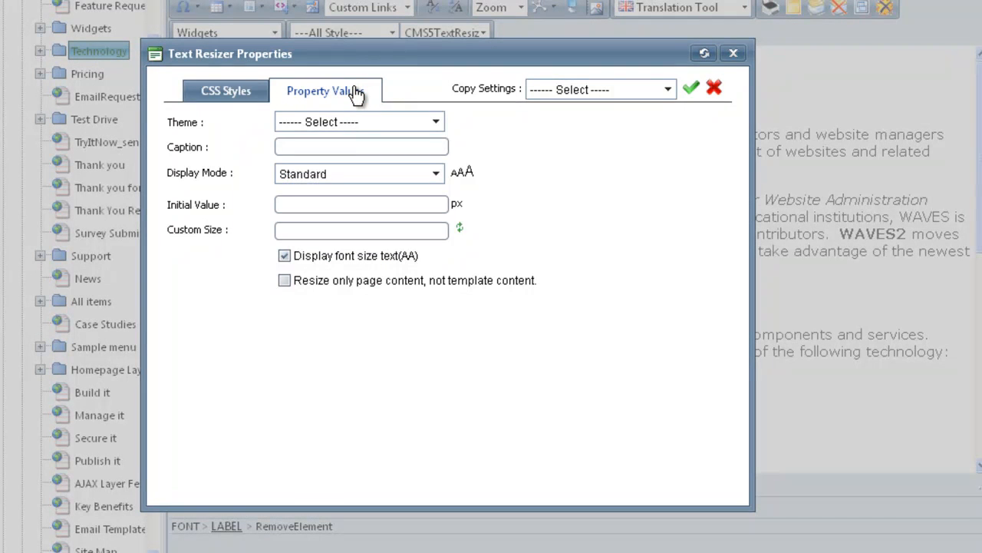
{"action": "left_click", "coordinate": [447, 128]}
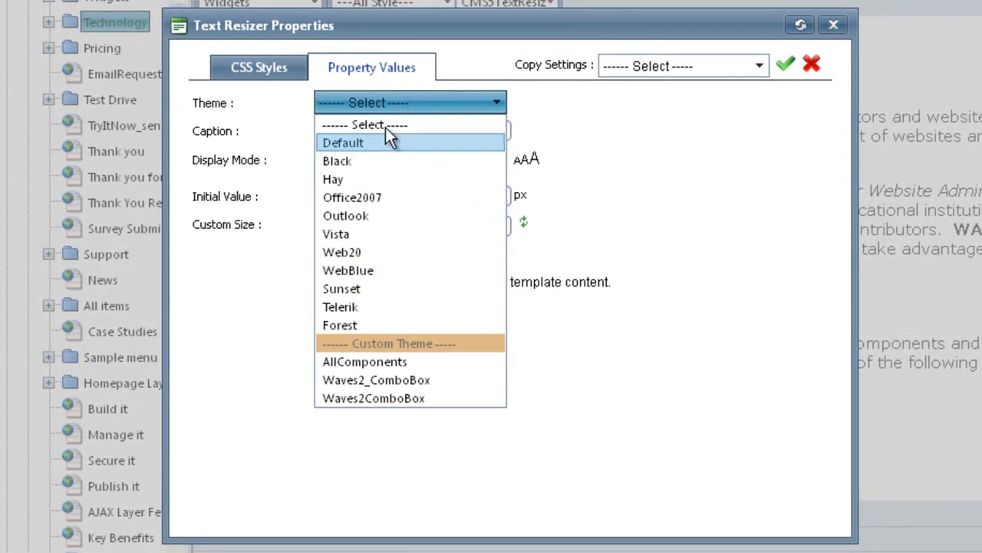
{"action": "left_click", "coordinate": [586, 127]}
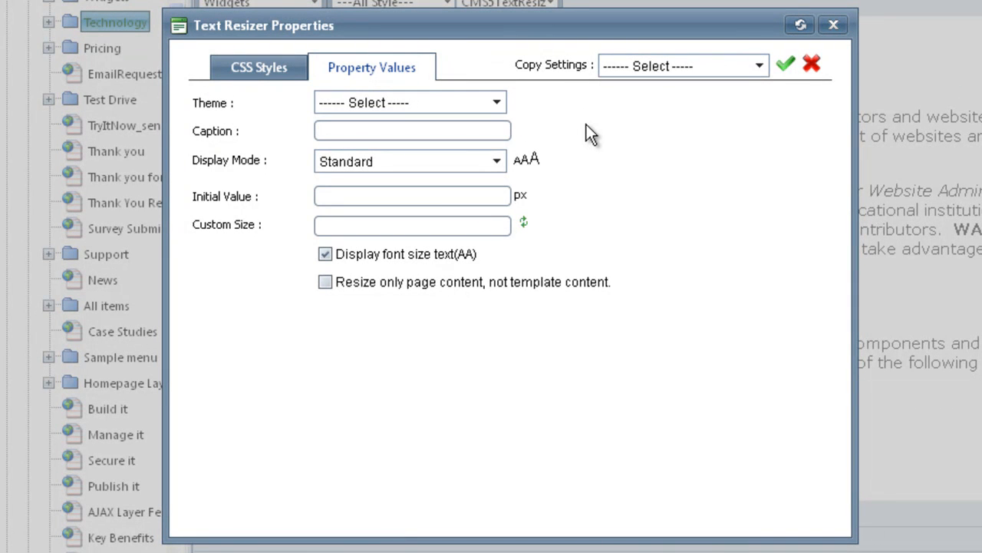
Step: Compare the caption labels in the live Text Resizer examples and set the widget's caption to "Change Text"
{"action": "left_click", "coordinate": [464, 130]}
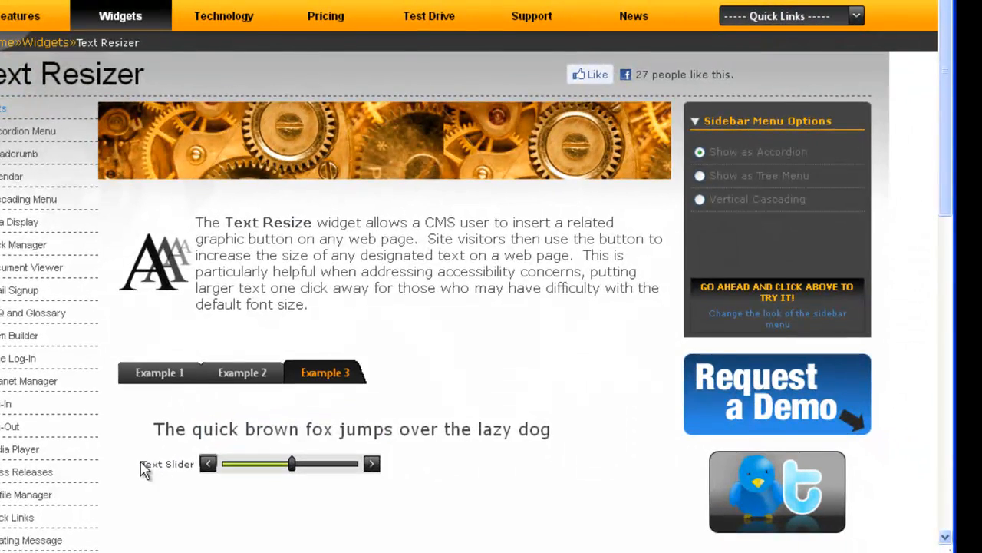
{"action": "left_click_drag", "start_coordinate": [145, 476], "coordinate": [195, 475]}
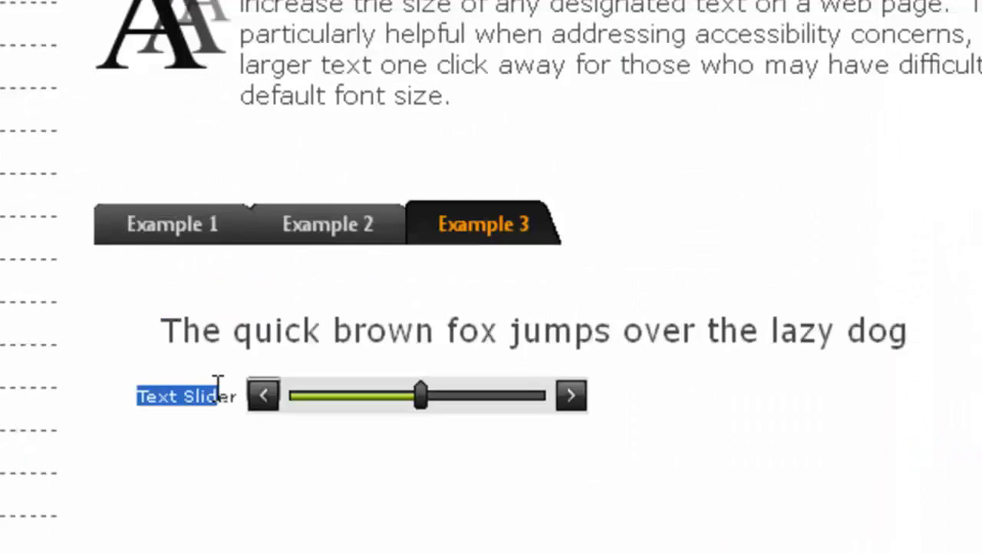
{"action": "left_click", "coordinate": [333, 235]}
{"action": "left_click_drag", "start_coordinate": [137, 393], "coordinate": [262, 390]}
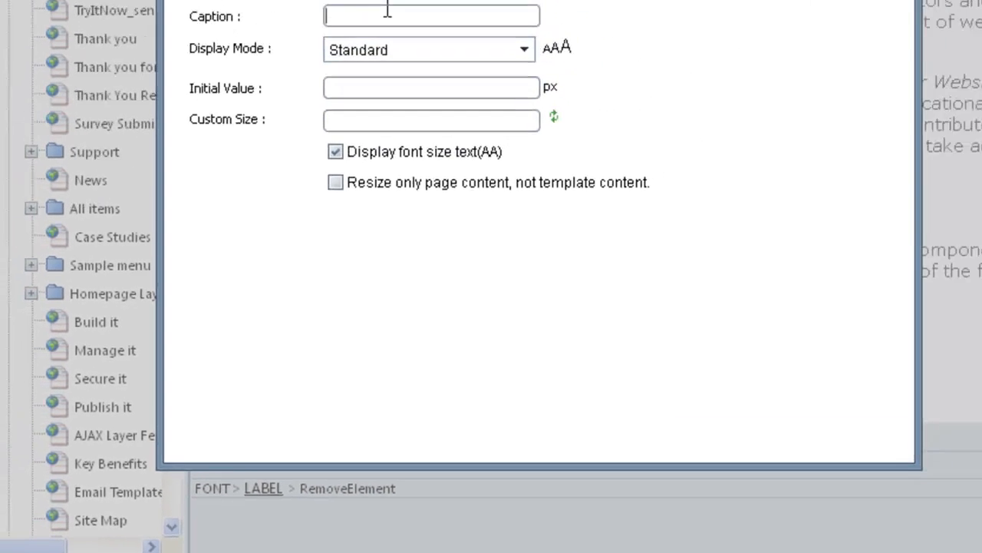
{"action": "type", "text": "Change Text"}
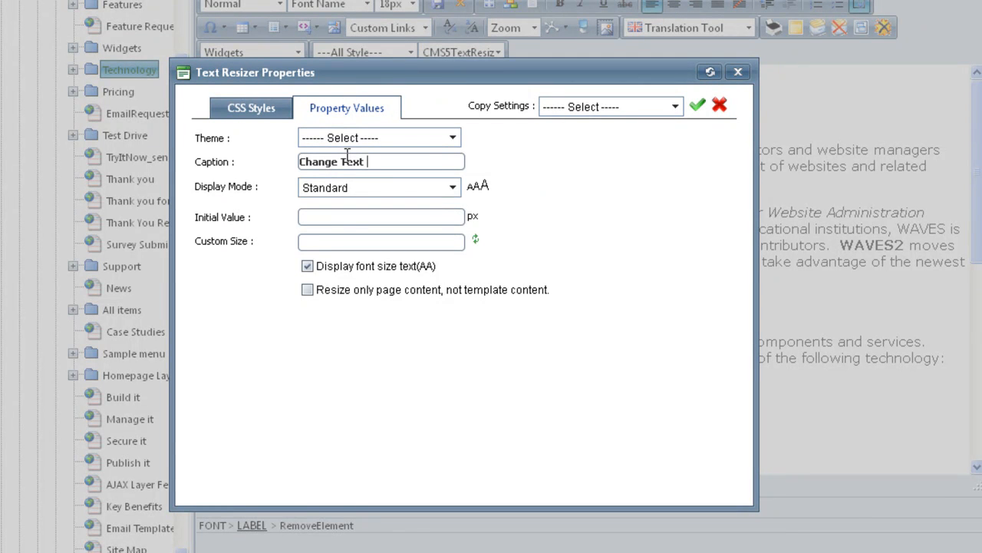
Step: Try the Standard, SizeList and Incremental display modes for the widget and view the Incremental mode's orientation options
{"action": "left_click", "coordinate": [451, 191]}
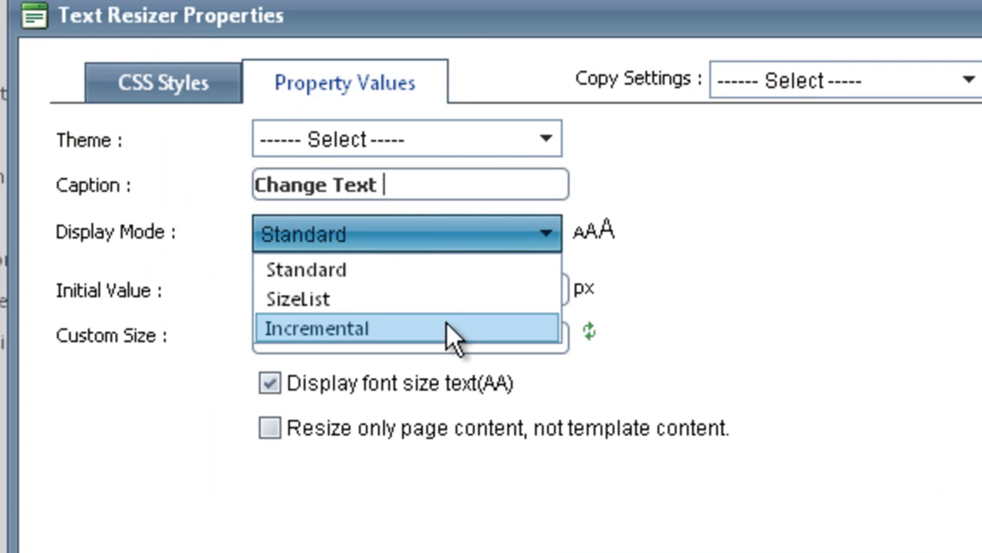
{"action": "left_click", "coordinate": [426, 274]}
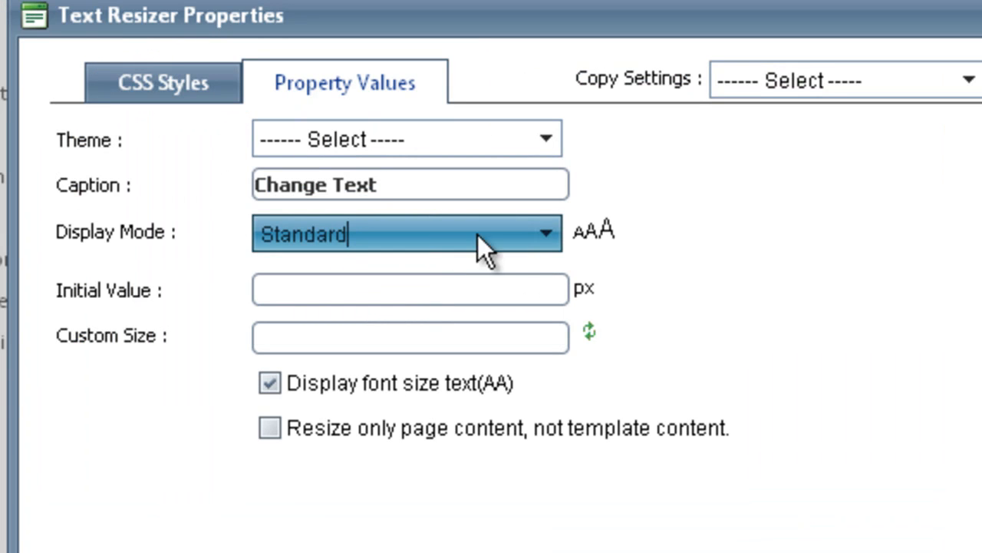
{"action": "left_click", "coordinate": [546, 229]}
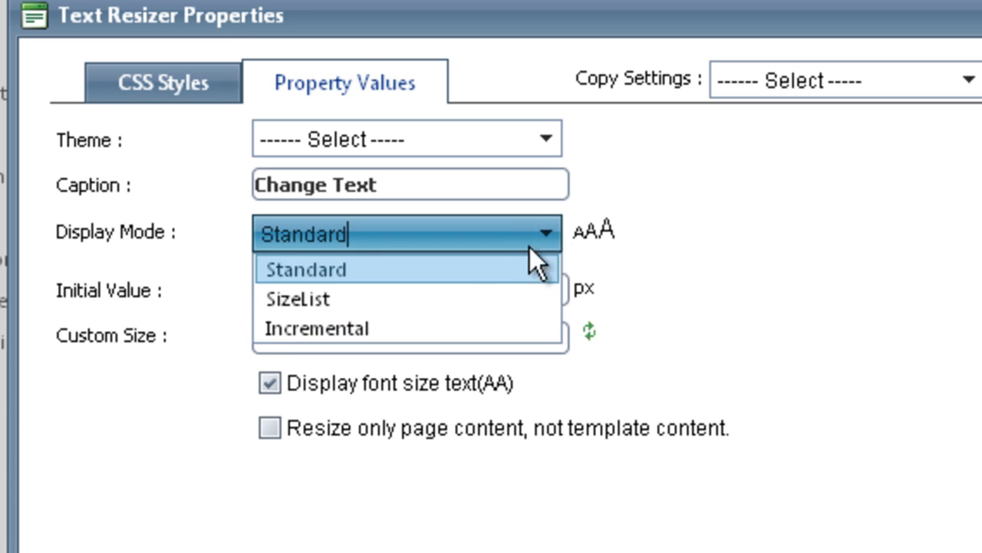
{"action": "left_click", "coordinate": [482, 292]}
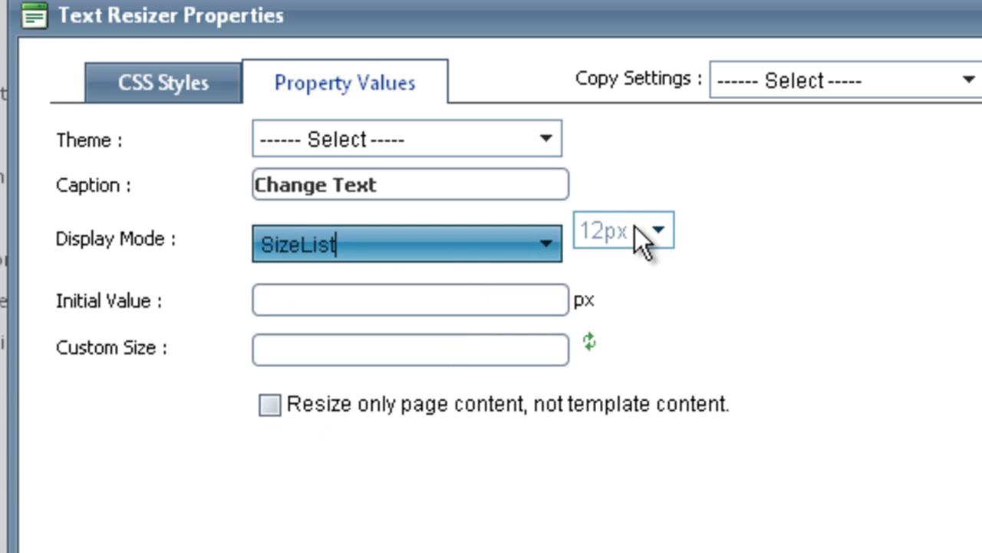
{"action": "left_click", "coordinate": [547, 237]}
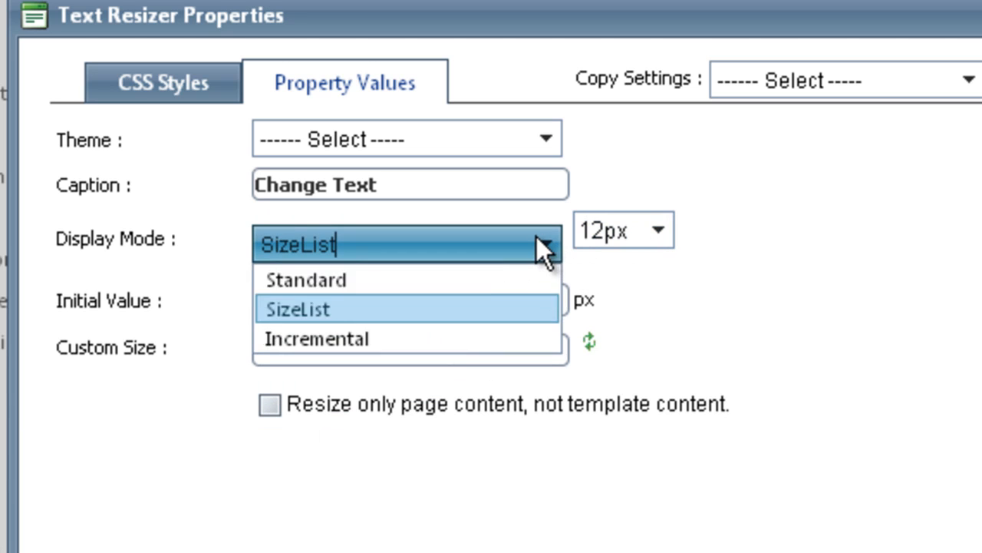
{"action": "left_click", "coordinate": [438, 337]}
{"action": "left_click", "coordinate": [381, 278]}
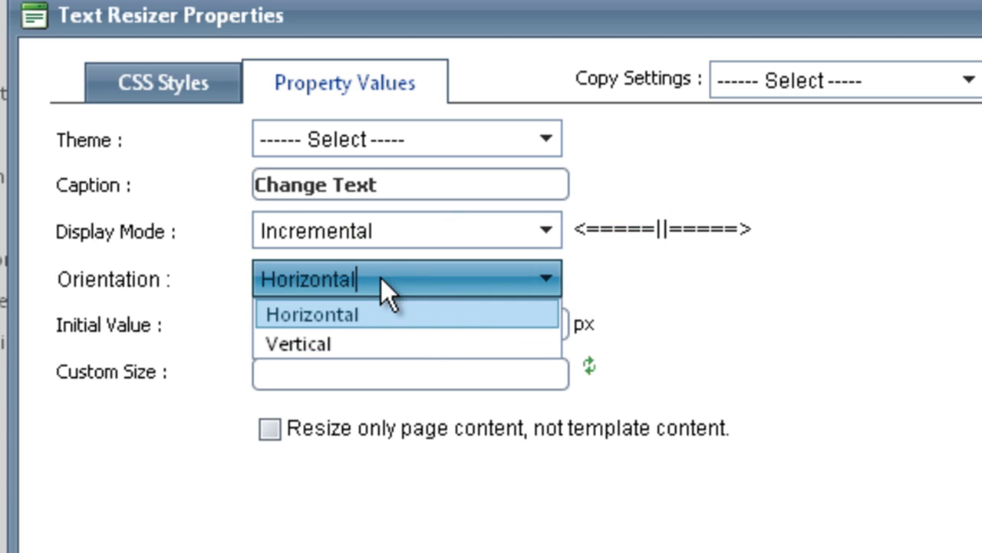
Step: Set the widget's display mode to SizeList and make the Initial Value field active
{"action": "left_click", "coordinate": [531, 231]}
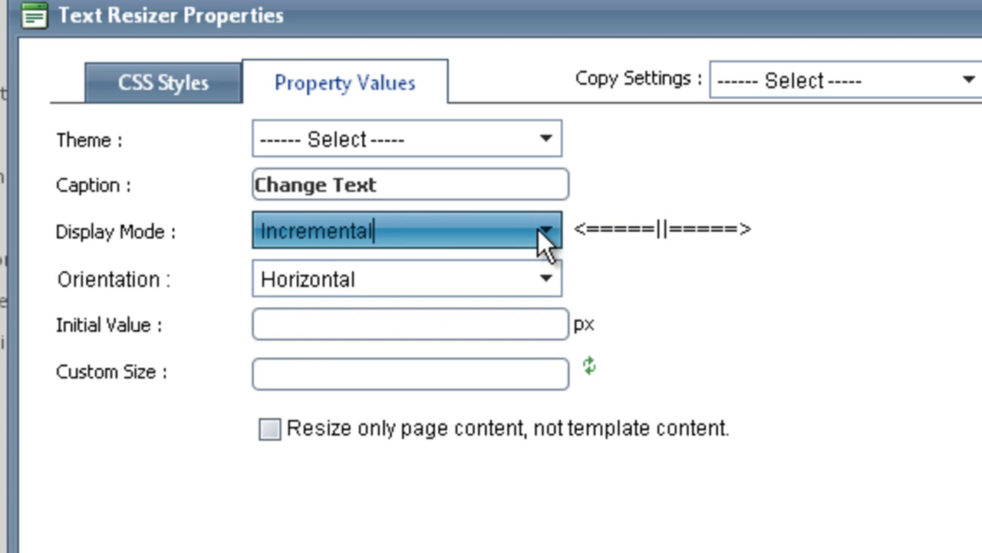
{"action": "left_click", "coordinate": [538, 229]}
{"action": "left_click", "coordinate": [495, 295]}
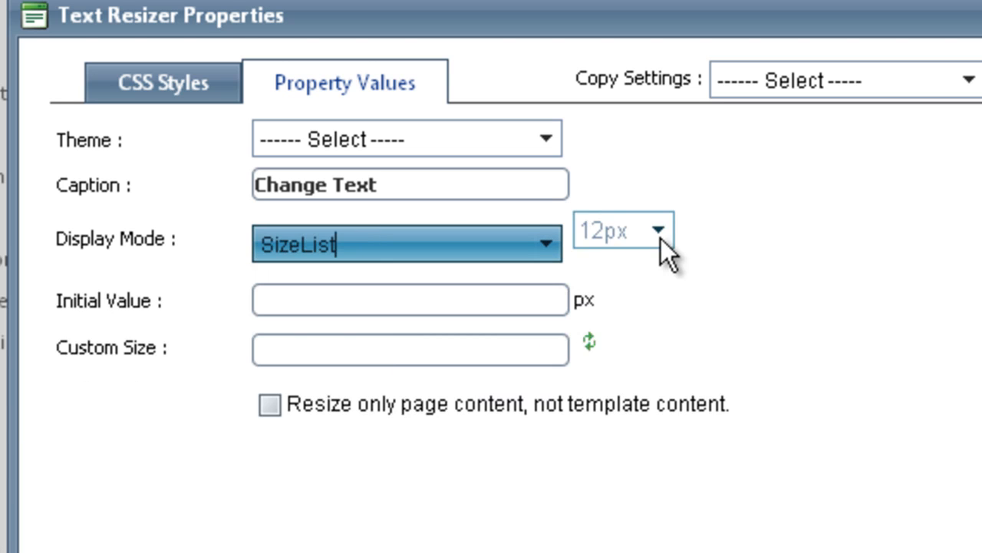
{"action": "left_click", "coordinate": [421, 299]}
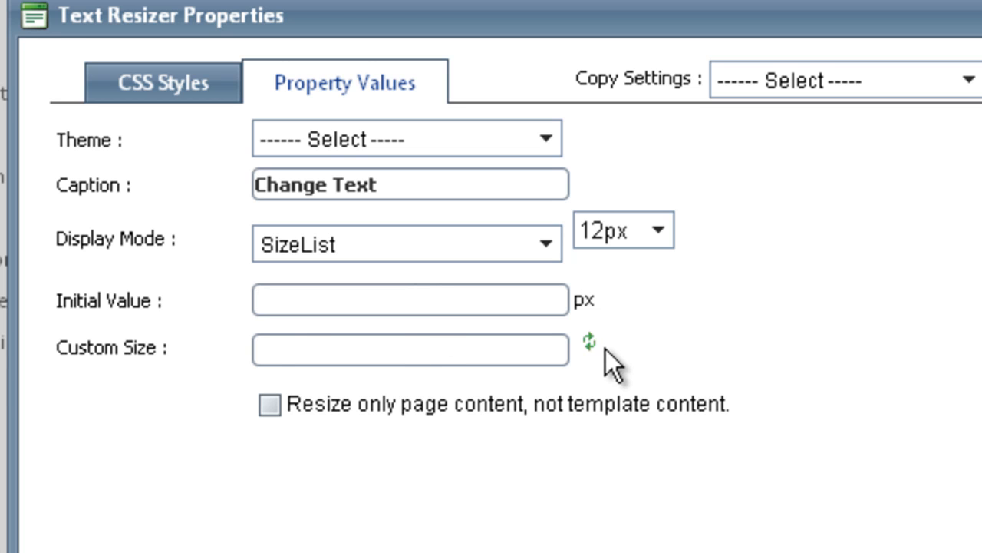
Step: Set the widget's custom sizes to 18,20,24 and restrict resizing to page content, excluding template content
{"action": "left_click", "coordinate": [586, 342]}
{"action": "left_click", "coordinate": [370, 351]}
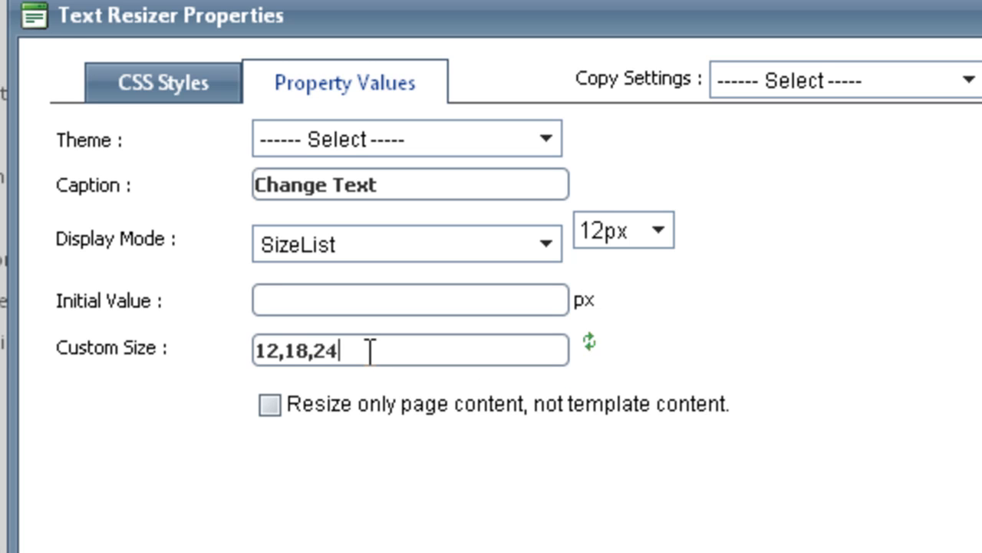
{"action": "key", "text": "BackSpace"}
{"action": "key", "text": "BackSpace"}
{"action": "key", "text": "BackSpace"}
{"action": "key", "text": "BackSpace"}
{"action": "key", "text": "BackSpace"}
{"action": "key", "text": "BackSpace"}
{"action": "key", "text": "BackSpace"}
{"action": "key", "text": "BackSpace"}
{"action": "type", "text": "18"}
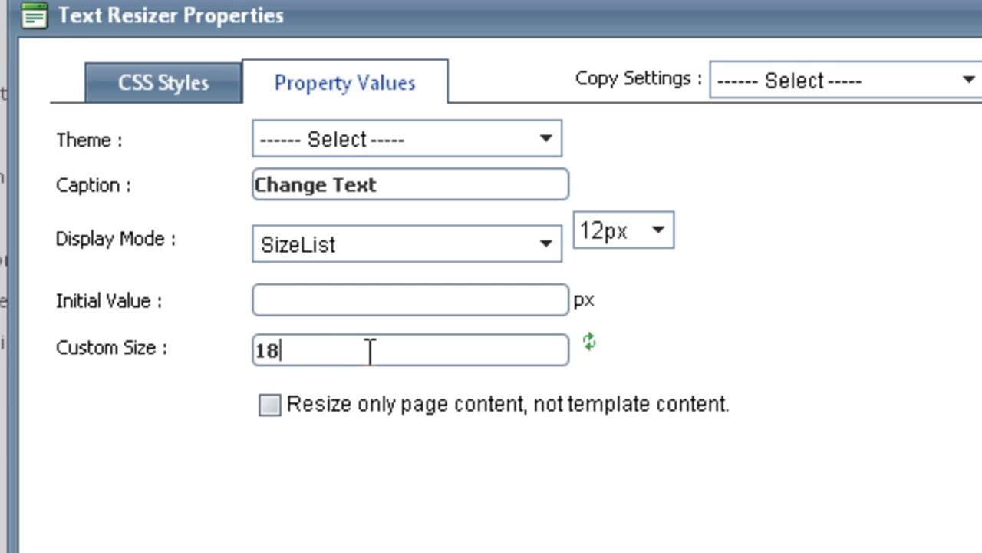
{"action": "type", "text": ",20,24"}
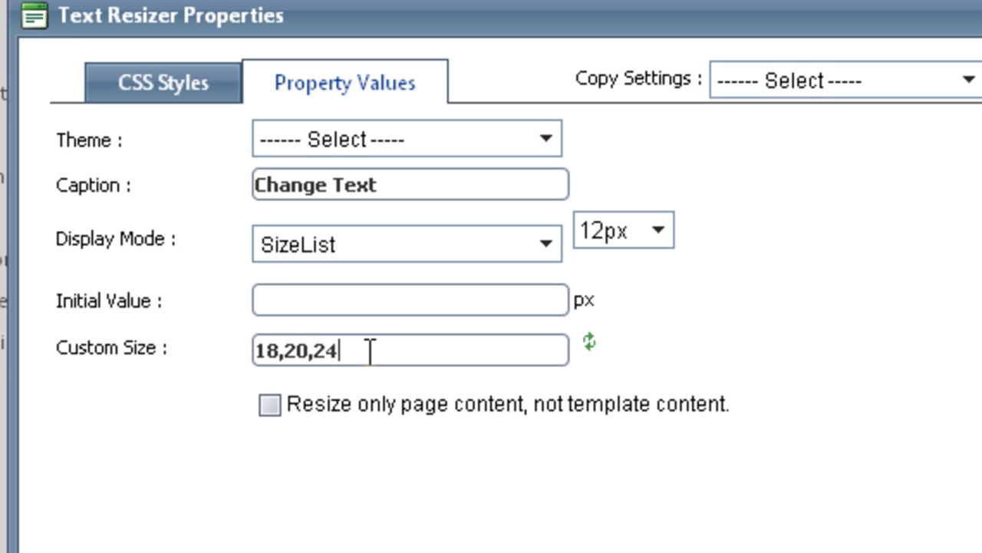
{"action": "left_click", "coordinate": [268, 404]}
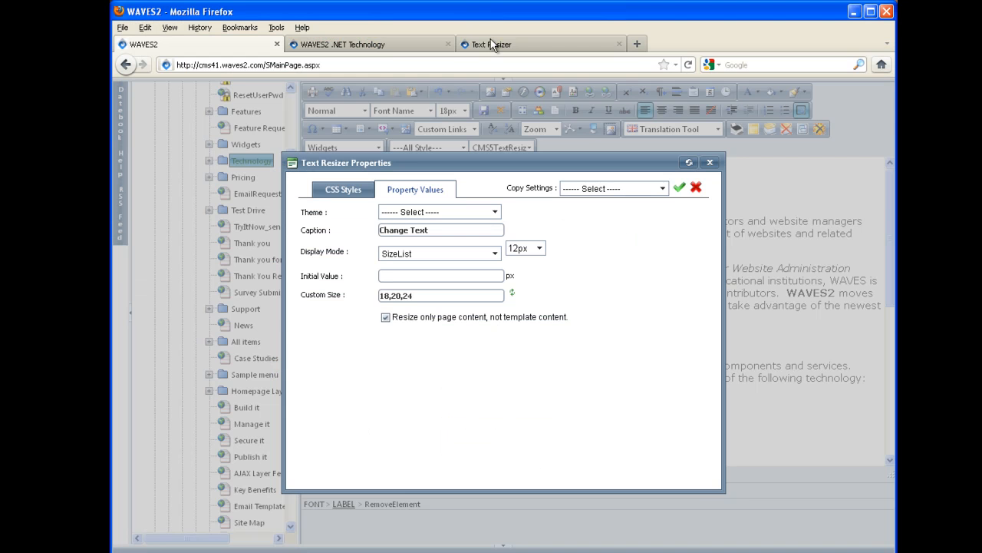
Step: Resize the sample sentence to 18px in Example 2 on the Text Resizer page and highlight the resized text
{"action": "left_click", "coordinate": [499, 44]}
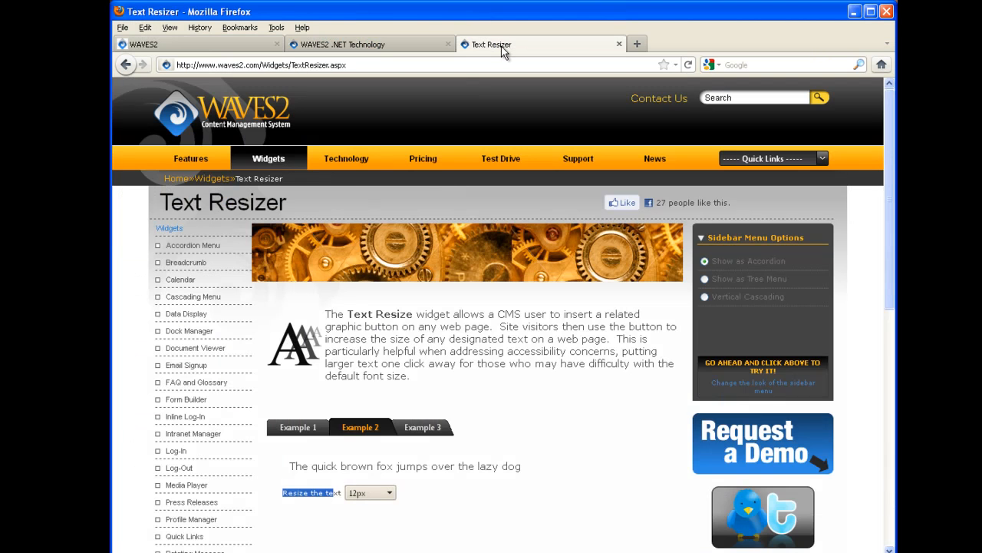
{"action": "left_click", "coordinate": [394, 493]}
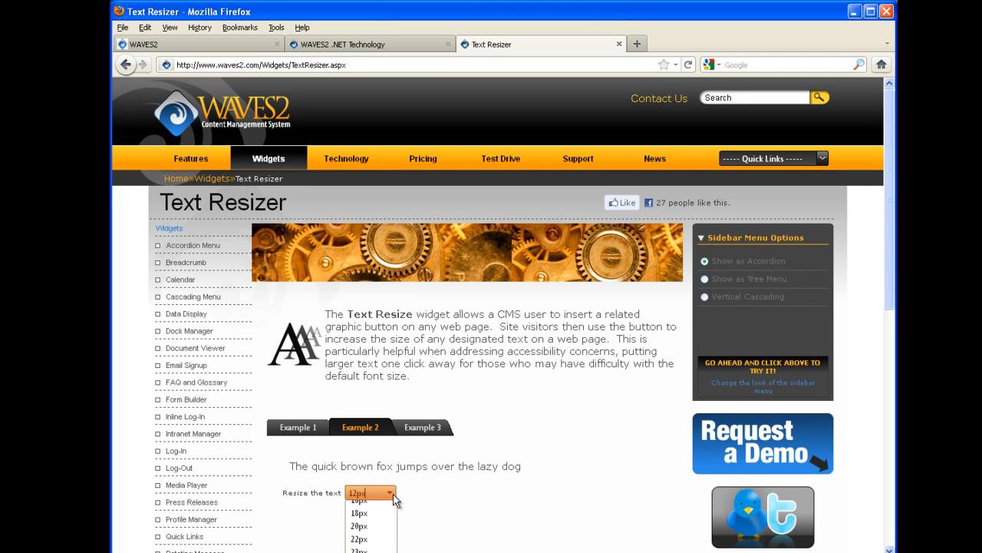
{"action": "left_click", "coordinate": [370, 545]}
{"action": "left_click_drag", "start_coordinate": [298, 470], "coordinate": [563, 463]}
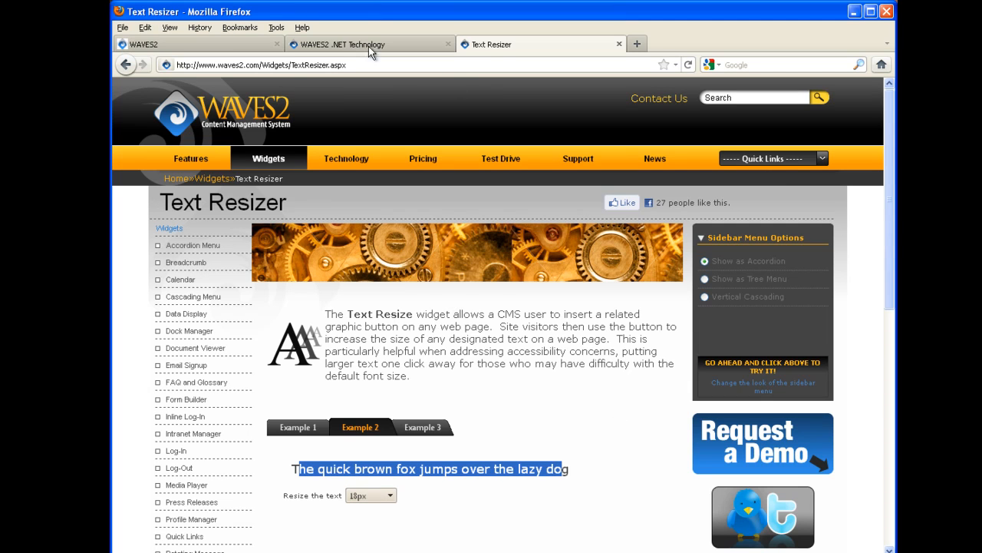
Step: Return to the CMS, apply the Text Resizer properties and save the Technology page
{"action": "left_click", "coordinate": [225, 45]}
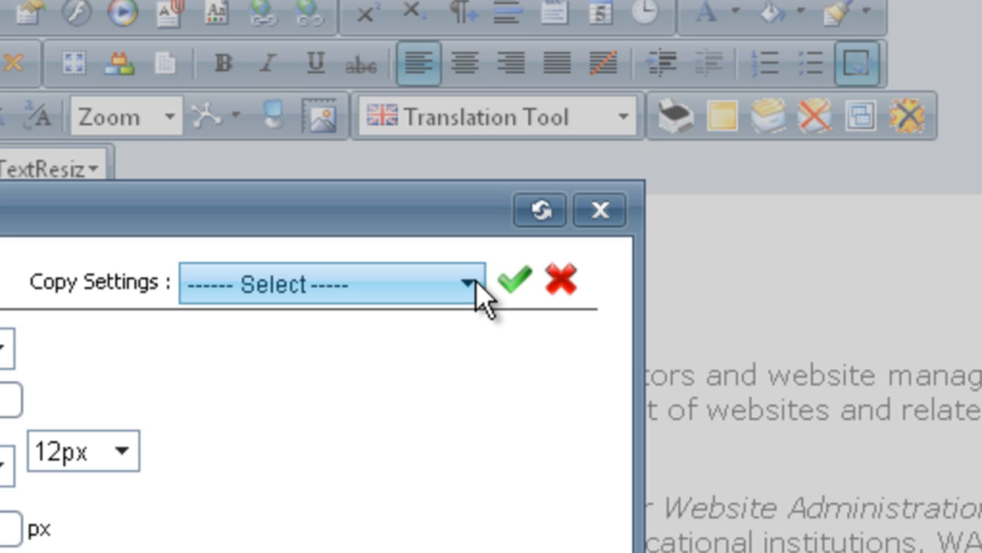
{"action": "left_click", "coordinate": [515, 281]}
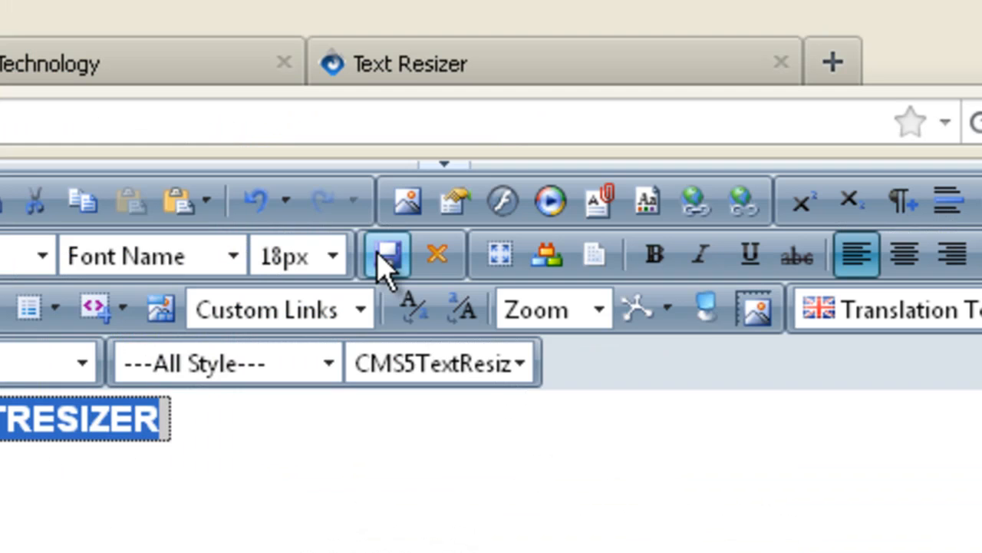
{"action": "left_click", "coordinate": [388, 260]}
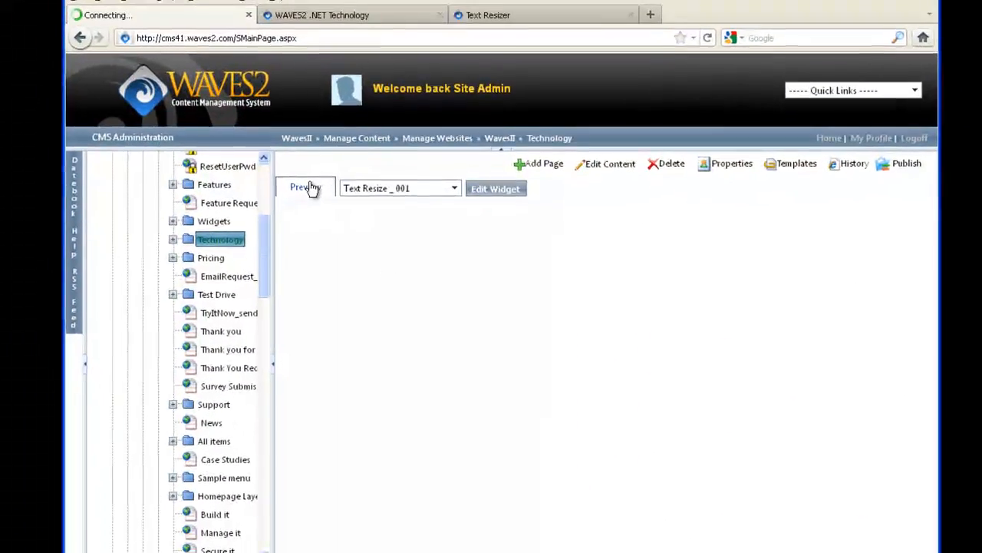
Step: Reload the staging site's Technology page and test its Change Text list at 24px, 20px and 18px
{"action": "left_click", "coordinate": [359, 15]}
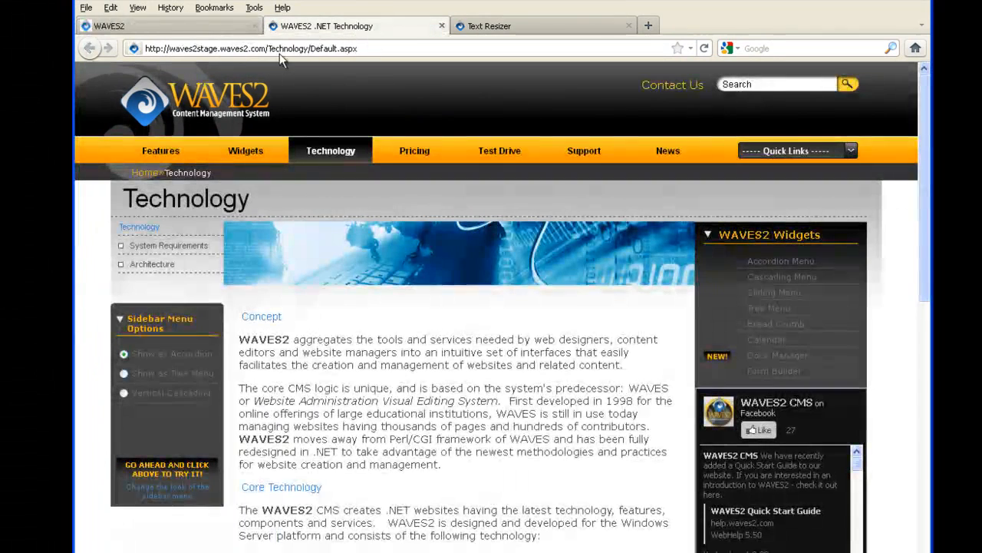
{"action": "left_click", "coordinate": [704, 49]}
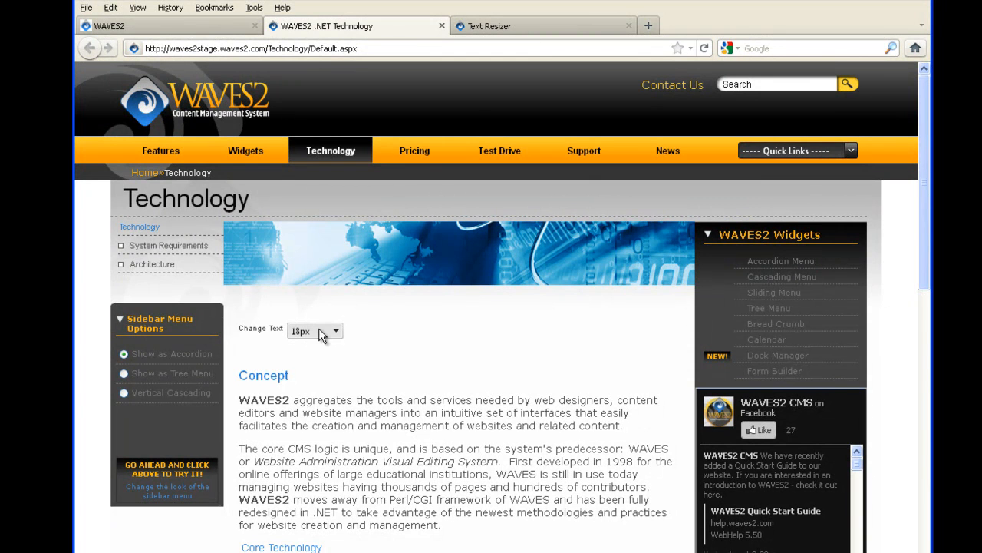
{"action": "left_click", "coordinate": [336, 332]}
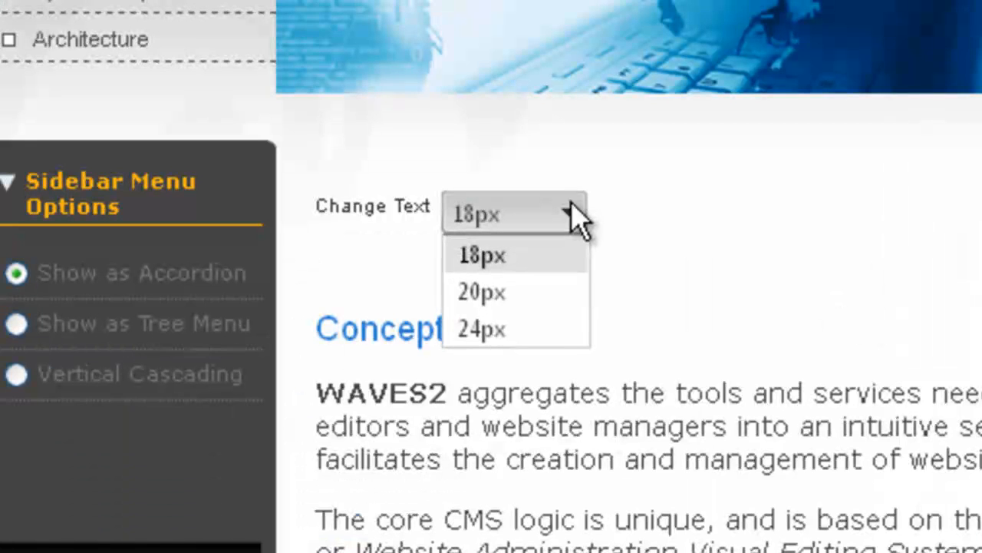
{"action": "left_click", "coordinate": [564, 342]}
{"action": "left_click", "coordinate": [565, 267]}
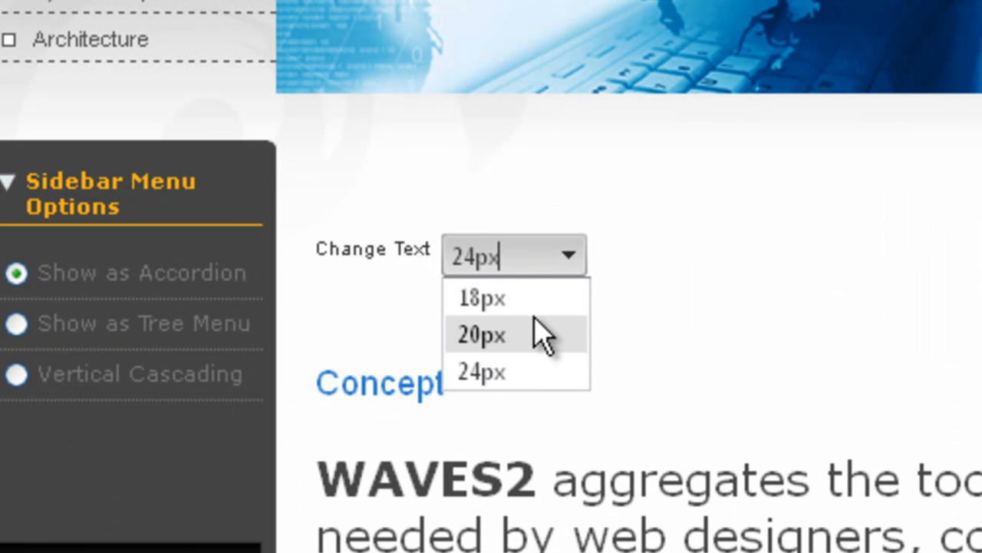
{"action": "left_click", "coordinate": [534, 329]}
{"action": "left_click", "coordinate": [571, 241]}
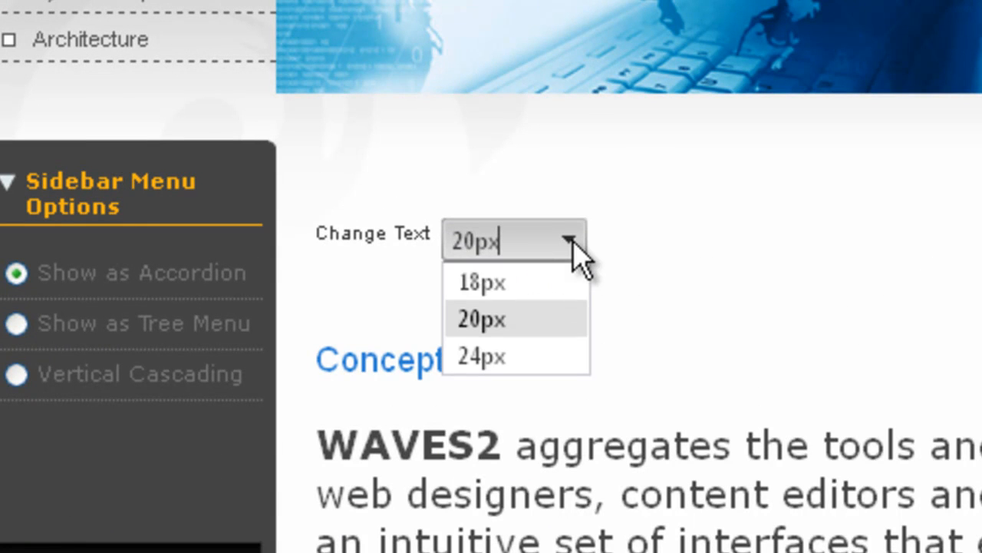
{"action": "left_click", "coordinate": [549, 280]}
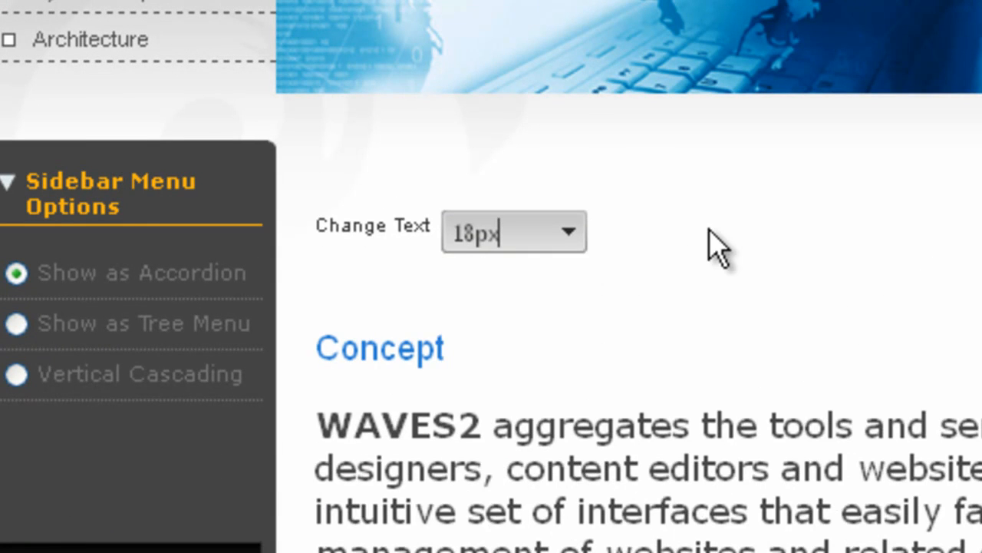